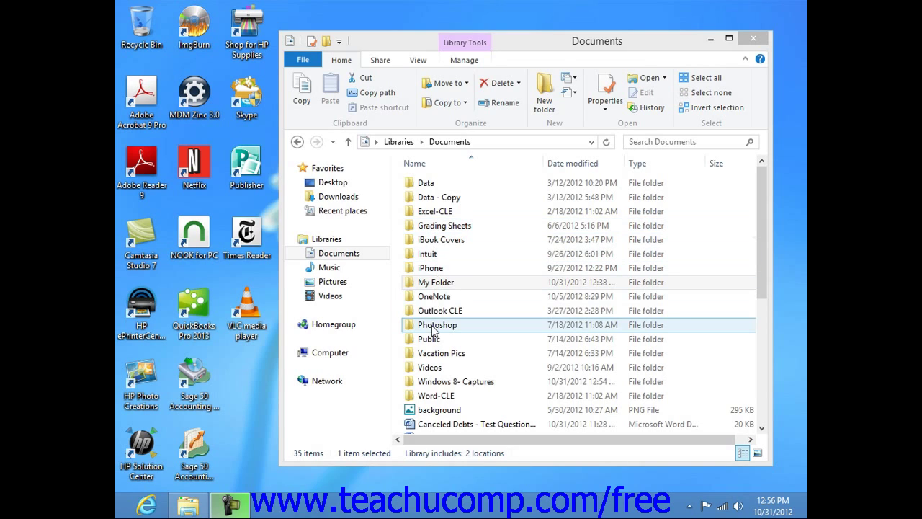
Select My Folder, then the background PNG in the Documents library
{"action": "left_click", "coordinate": [434, 284]}
{"action": "left_click", "coordinate": [432, 287]}
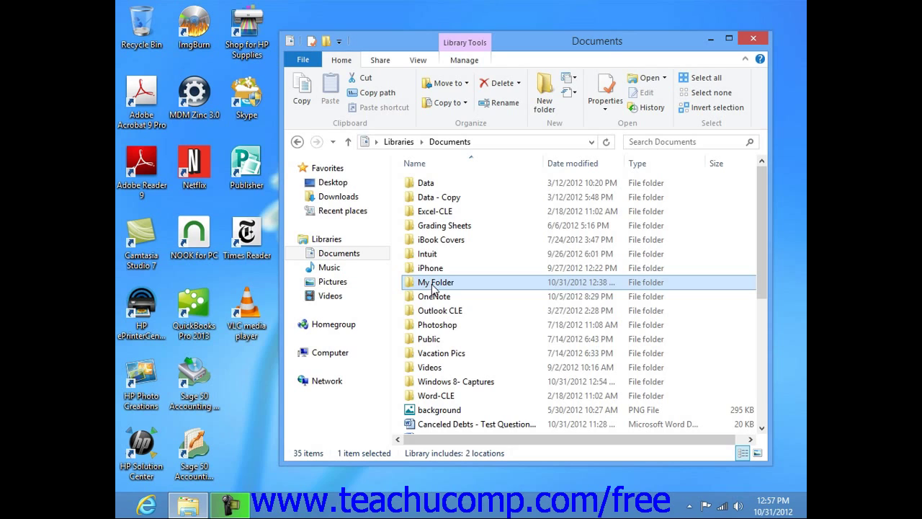
{"action": "left_click", "coordinate": [435, 412]}
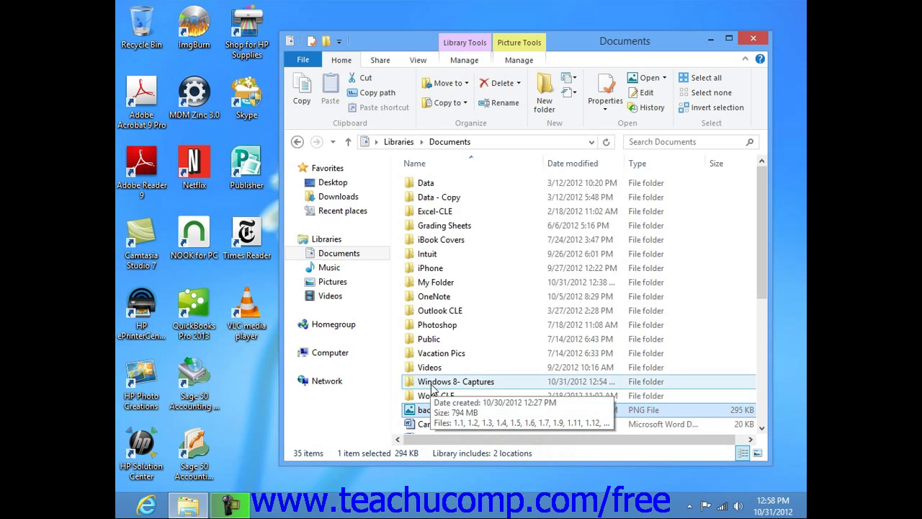
Open a second Documents window from File > Open new window and move it left
{"action": "left_click", "coordinate": [302, 59]}
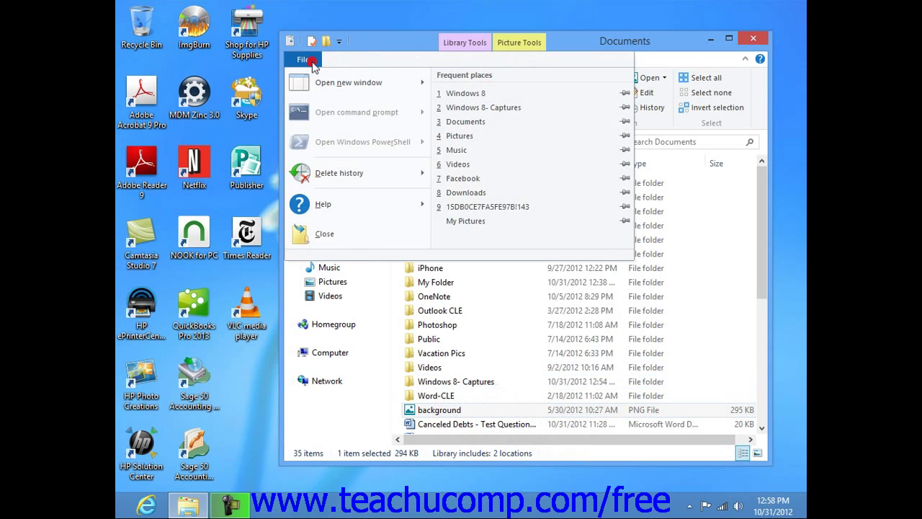
{"action": "mouse_move", "coordinate": [382, 90]}
{"action": "left_click", "coordinate": [469, 82]}
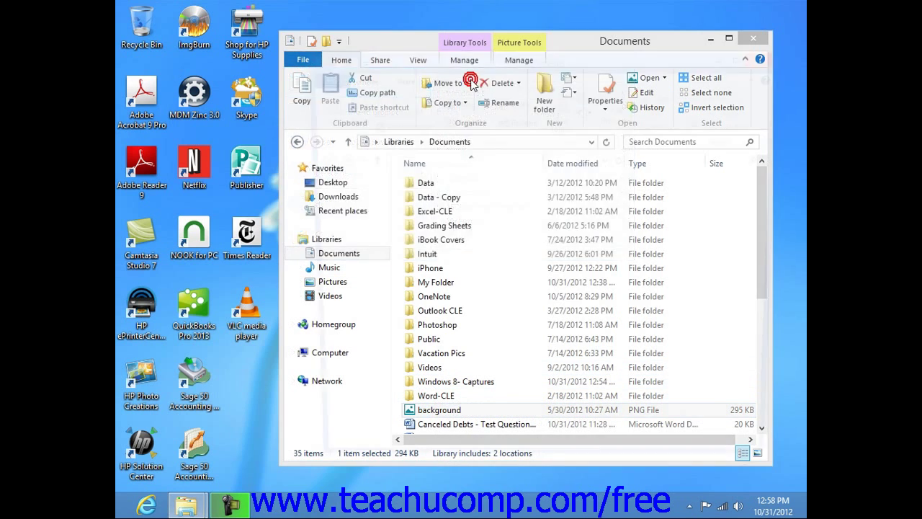
{"action": "left_click_drag", "start_coordinate": [438, 70], "coordinate": [255, 47]}
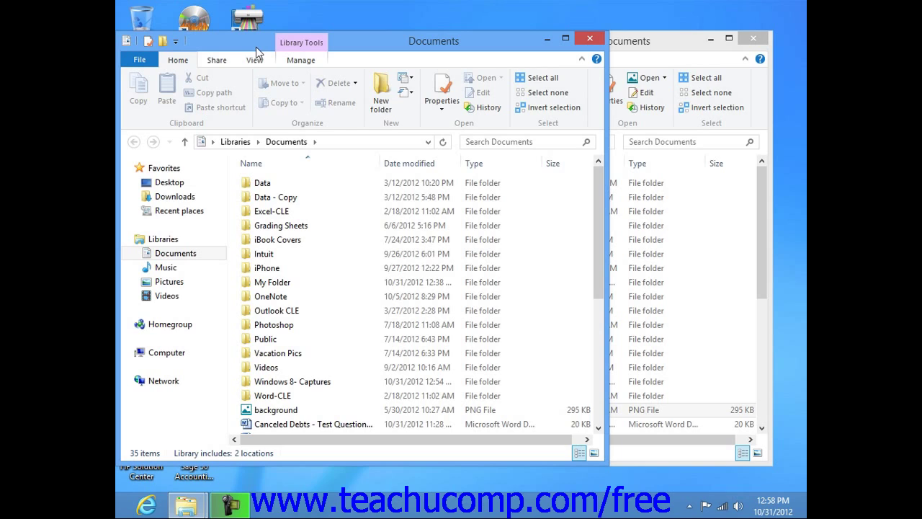
Show Documents in the left window, open My Folder, and shift the other window right
{"action": "left_click", "coordinate": [188, 254]}
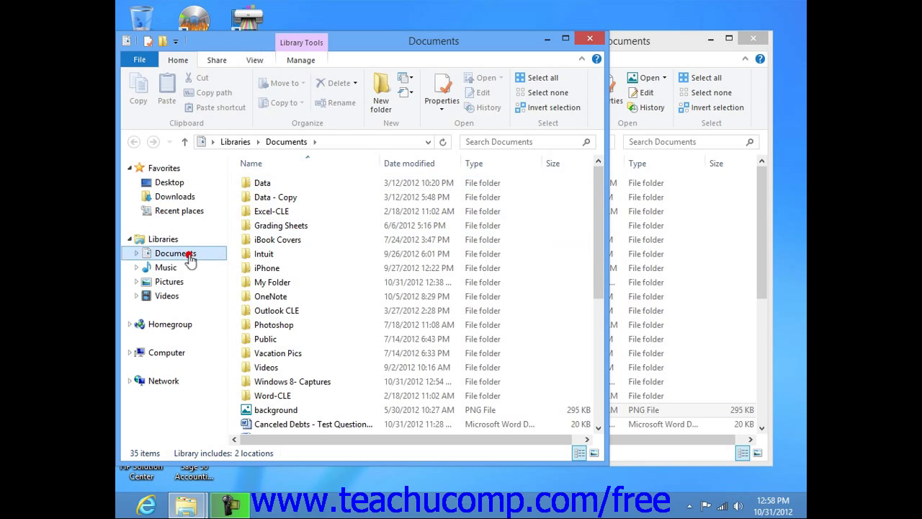
{"action": "left_click", "coordinate": [255, 286]}
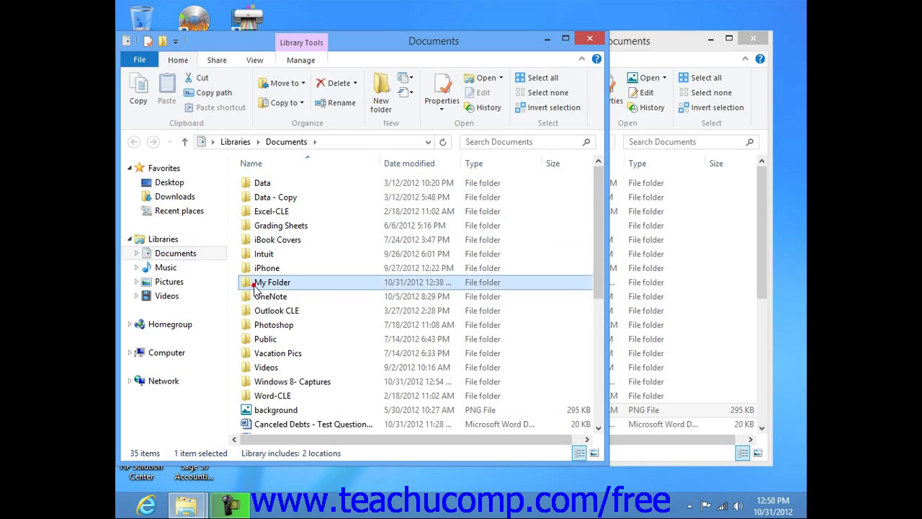
{"action": "double_click", "coordinate": [255, 286]}
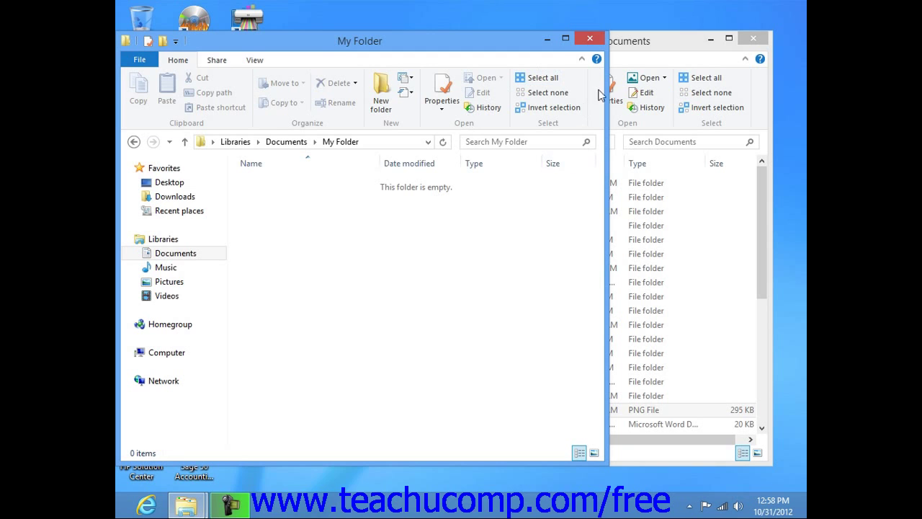
{"action": "left_click_drag", "start_coordinate": [646, 42], "coordinate": [693, 45]}
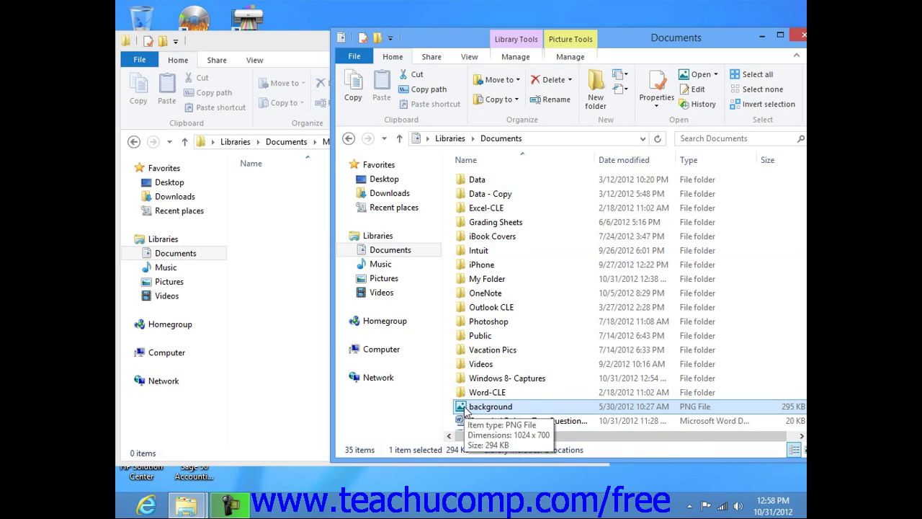
Drag the background PNG from Documents into My Folder, then bring Documents forward
{"action": "left_click_drag", "start_coordinate": [465, 411], "coordinate": [287, 402]}
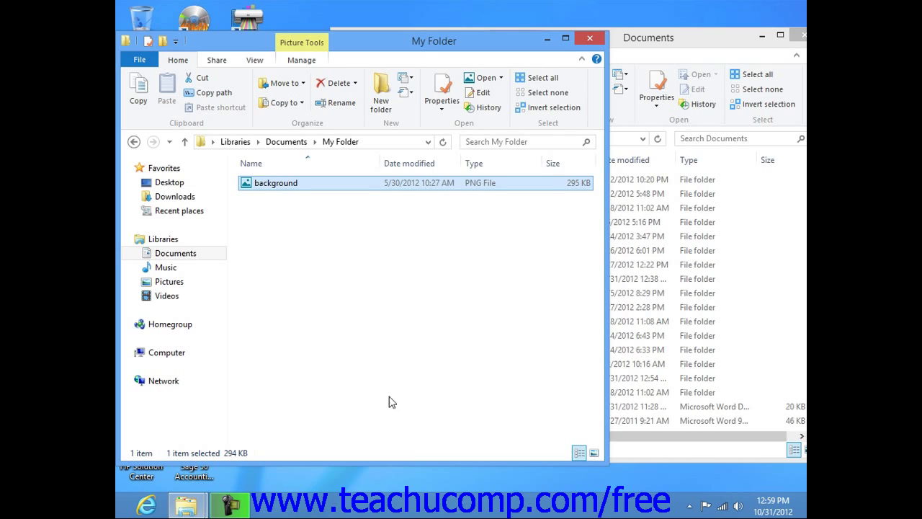
{"action": "left_click", "coordinate": [662, 42]}
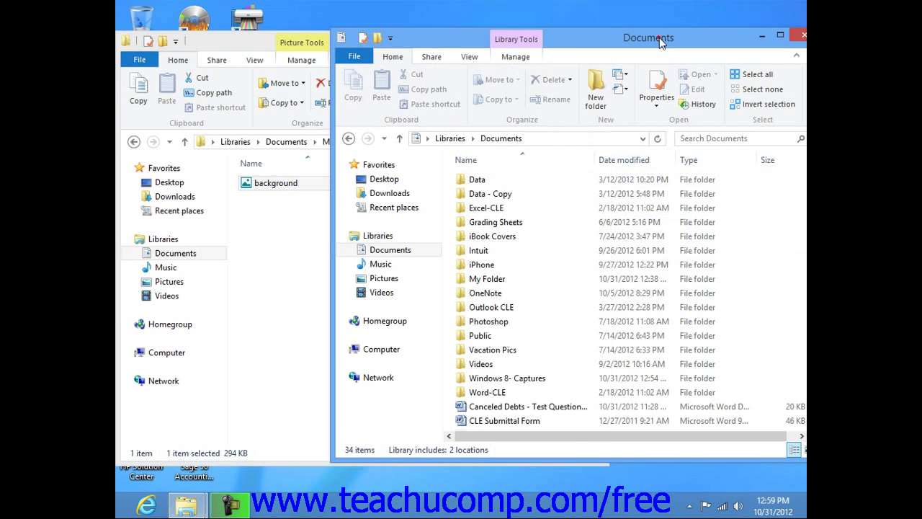
Drag a copy of Canceled Debts into My Folder, then close the My Folder window
{"action": "left_click", "coordinate": [461, 408]}
{"action": "left_click_drag", "start_coordinate": [461, 408], "coordinate": [253, 402]}
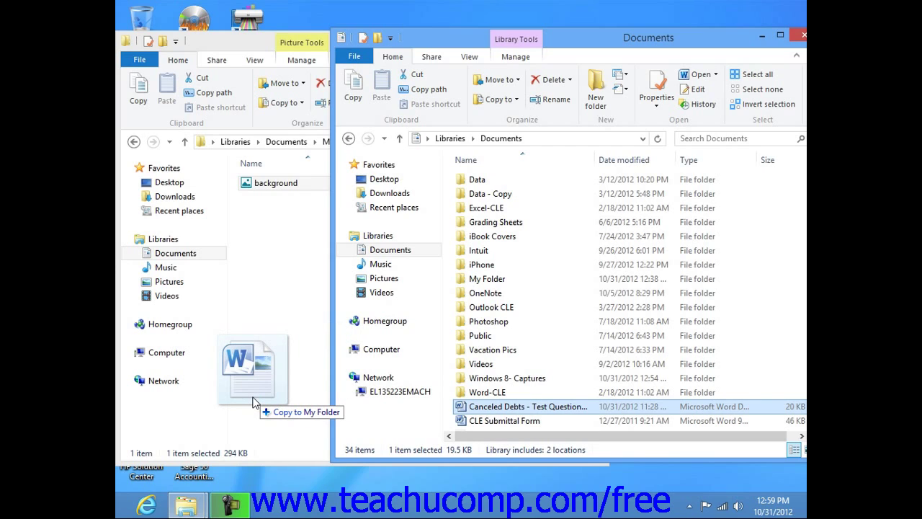
{"action": "left_click_drag", "start_coordinate": [254, 403], "coordinate": [254, 402]}
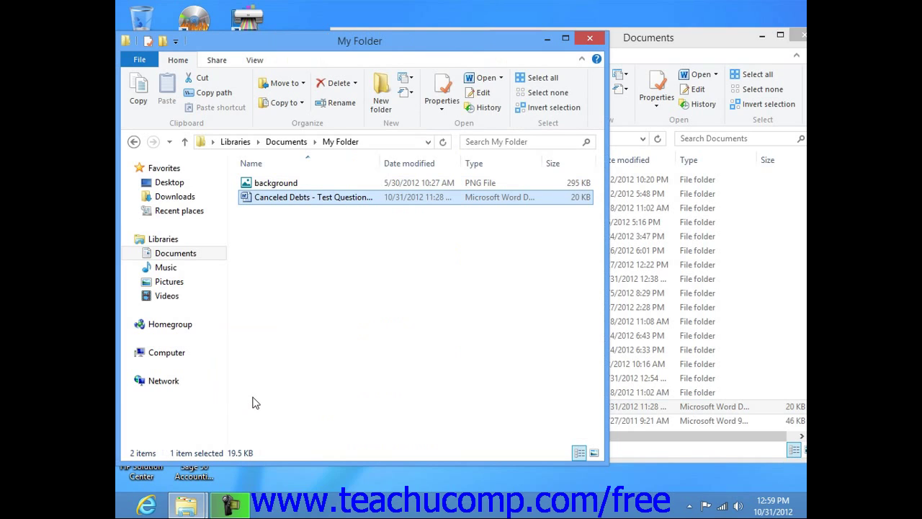
{"action": "left_click", "coordinate": [641, 41]}
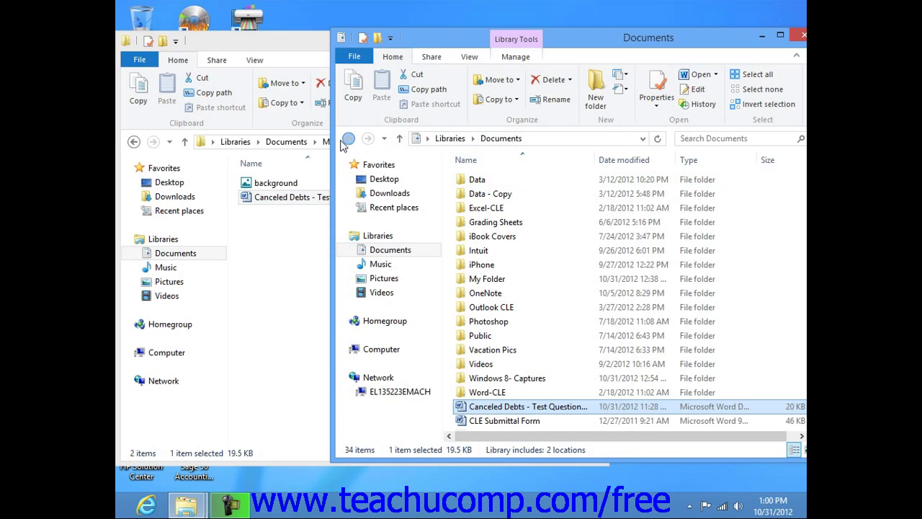
{"action": "left_click", "coordinate": [291, 44]}
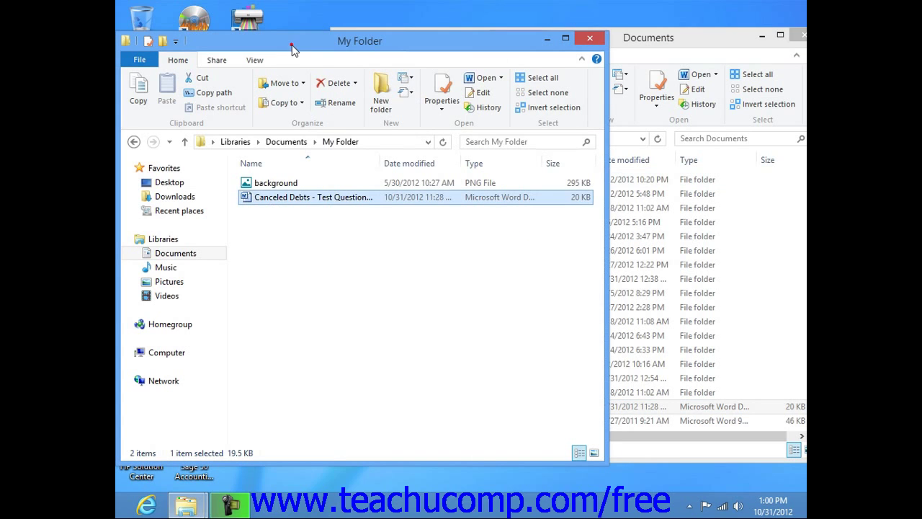
{"action": "left_click", "coordinate": [585, 39]}
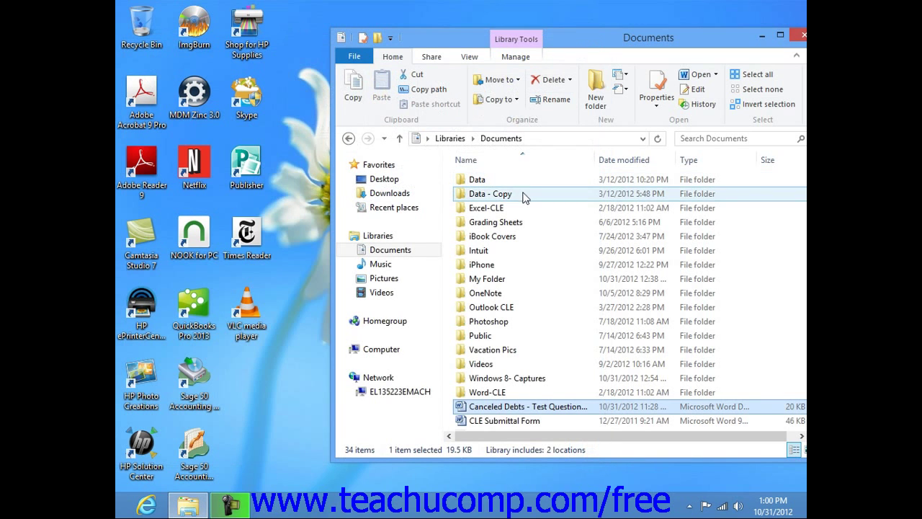
Copy CLE Submittal Form, paste it into My Folder, then go back to Documents
{"action": "left_click", "coordinate": [487, 422]}
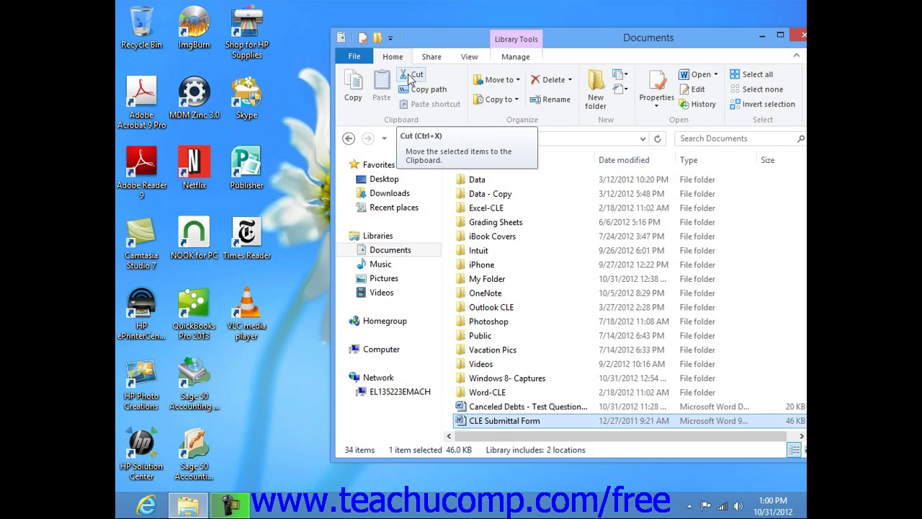
{"action": "left_click", "coordinate": [360, 84]}
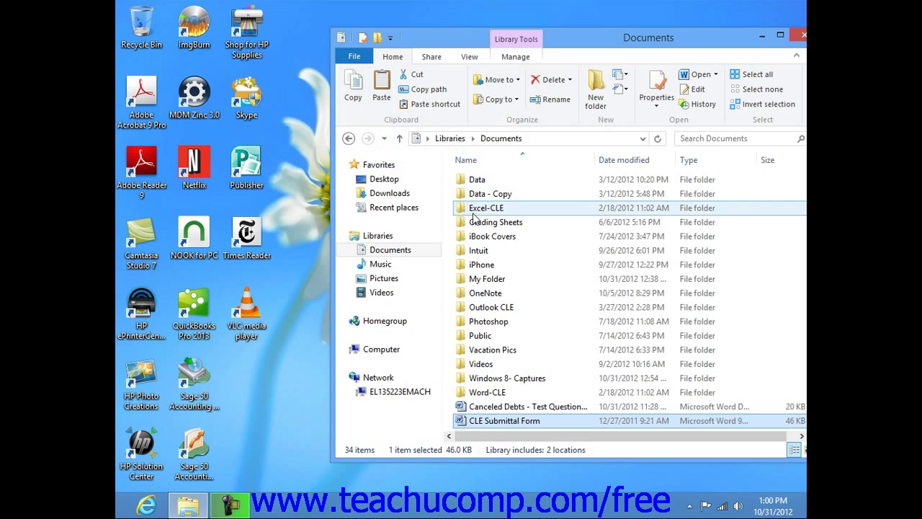
{"action": "mouse_move", "coordinate": [485, 215]}
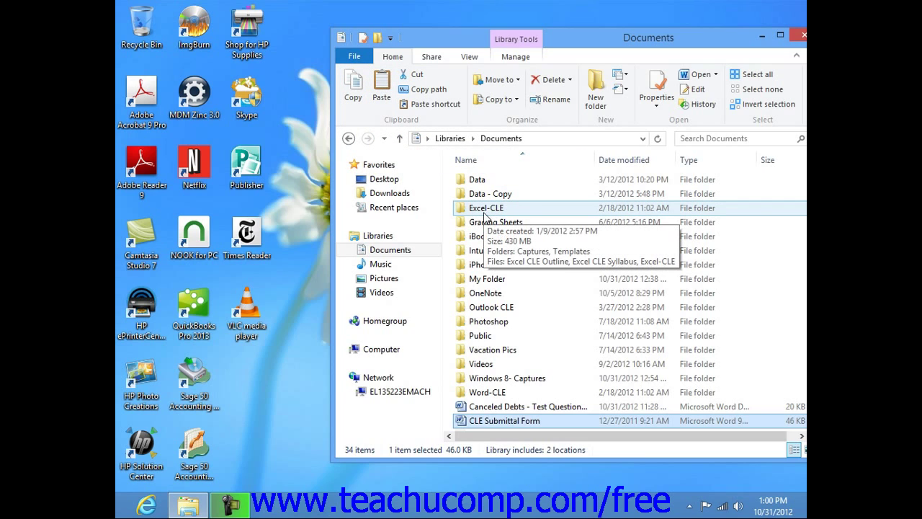
{"action": "double_click", "coordinate": [482, 279]}
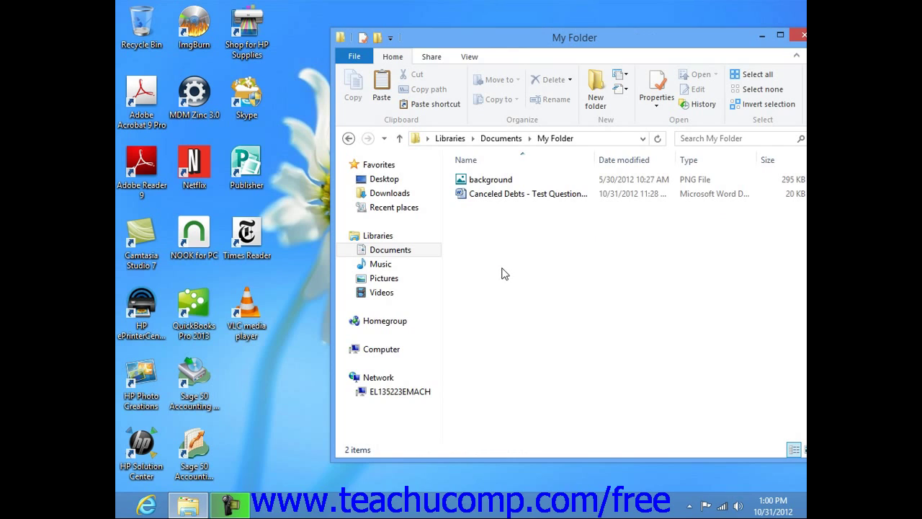
{"action": "left_click", "coordinate": [386, 102]}
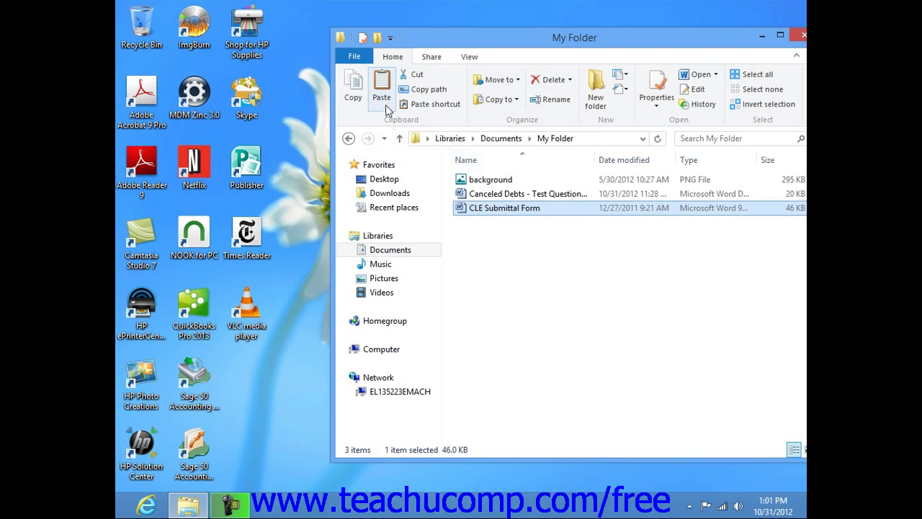
{"action": "left_click", "coordinate": [349, 139]}
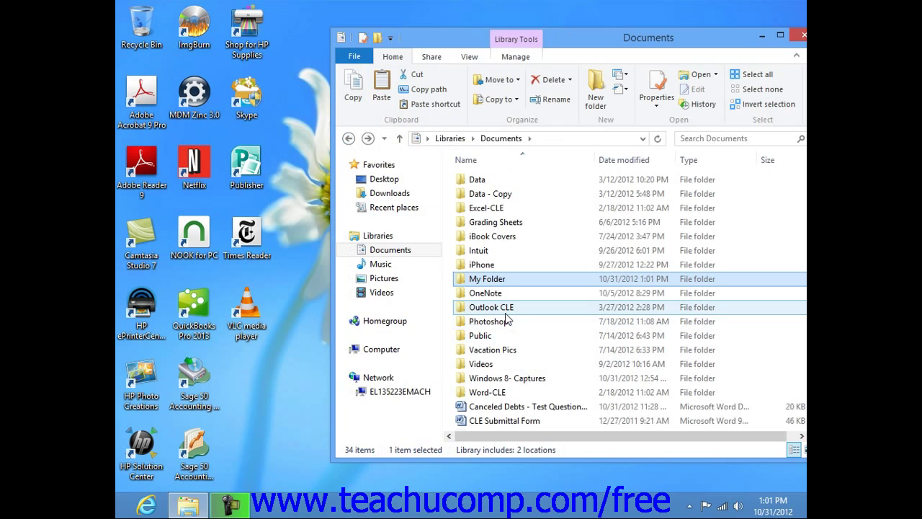
Select Database1 lower in the Documents list and show the Copy to destinations
{"action": "mouse_move", "coordinate": [535, 320]}
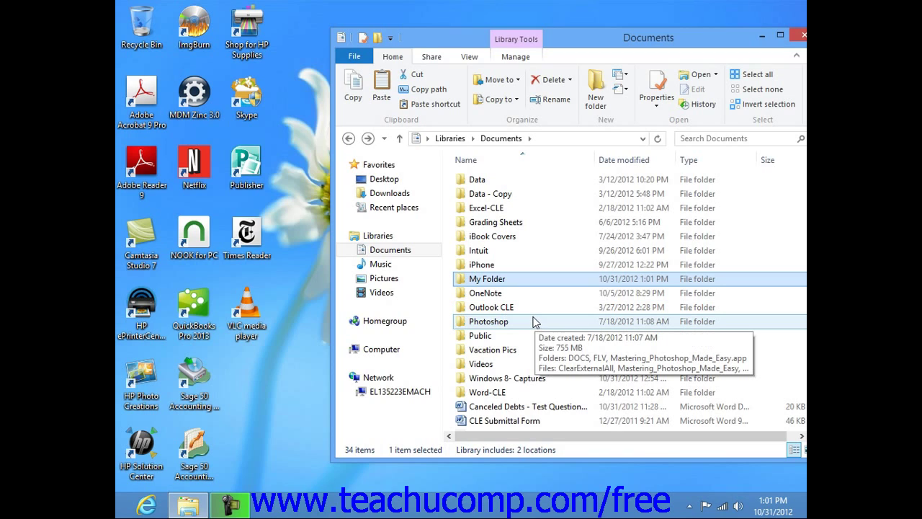
{"action": "scroll", "coordinate": [535, 322], "scroll_direction": "down", "scroll_amount": 1}
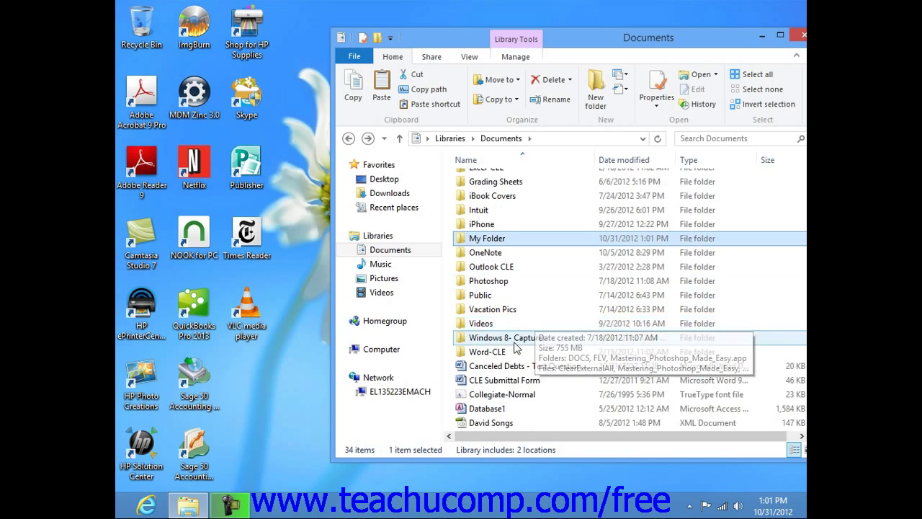
{"action": "left_click", "coordinate": [505, 408]}
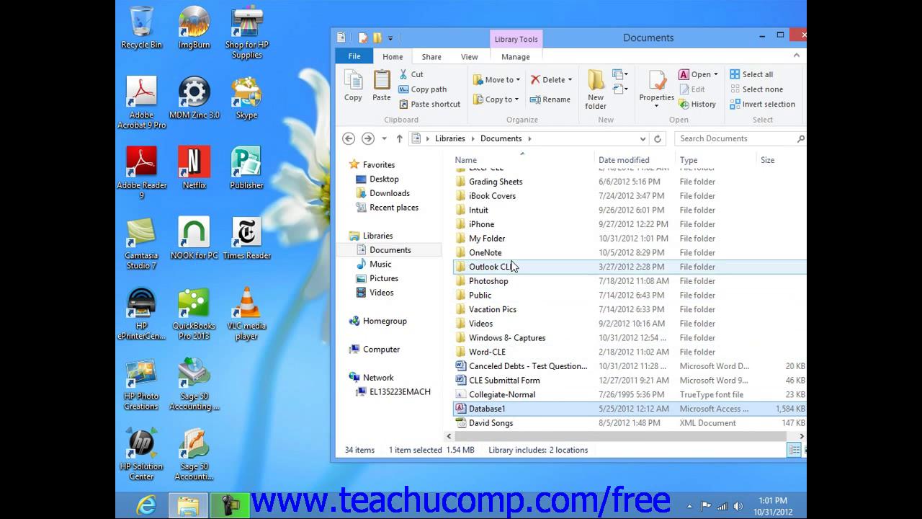
{"action": "left_click", "coordinate": [514, 100]}
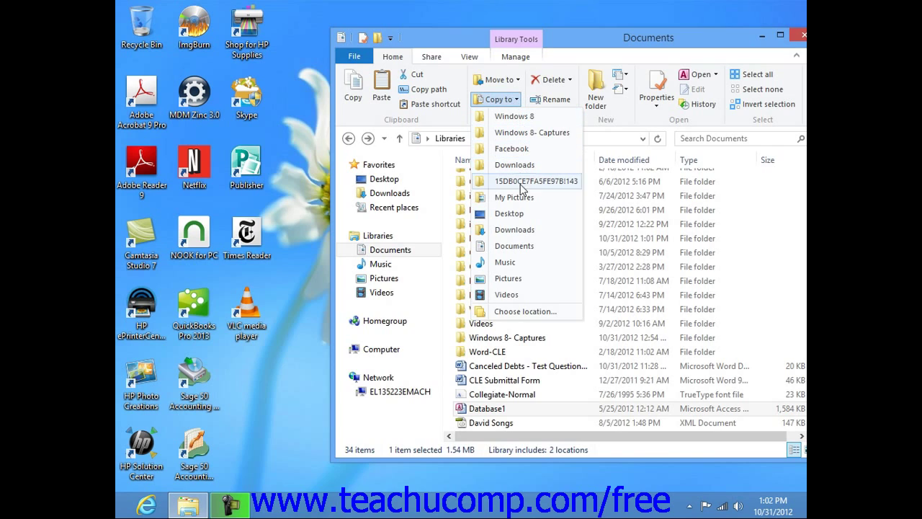
Pick 'Choose location...' from the Copy to list to open the Copy Items dialog
{"action": "left_click", "coordinate": [516, 312]}
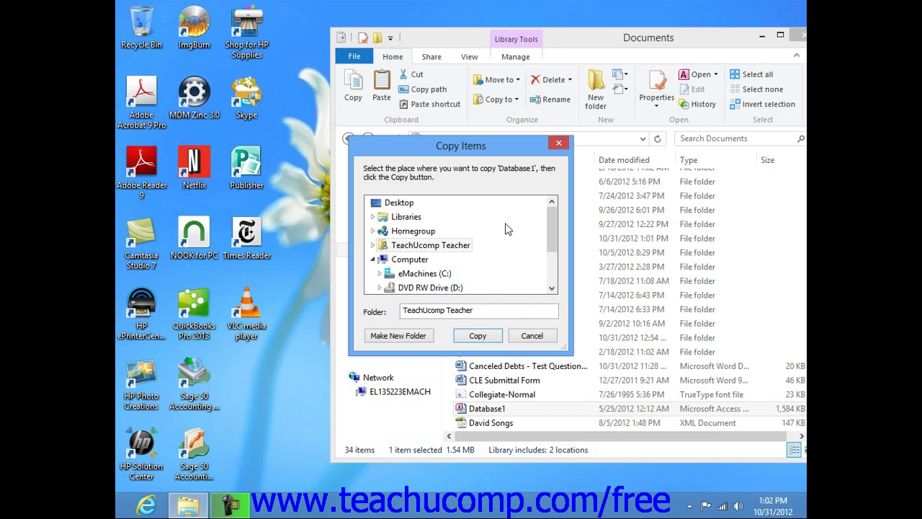
In Copy Items, expand Libraries > Documents, choose Public > Public Documents, and copy Database1 there
{"action": "left_click", "coordinate": [373, 216]}
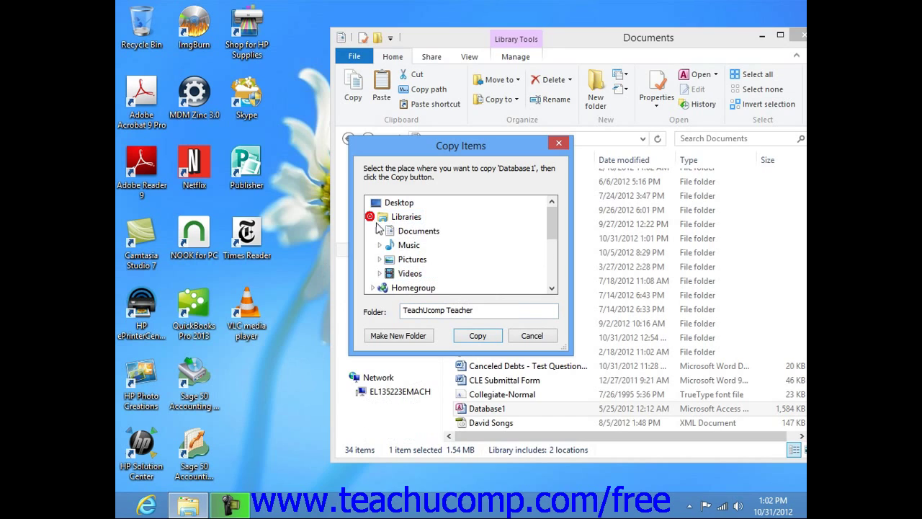
{"action": "left_click", "coordinate": [379, 231]}
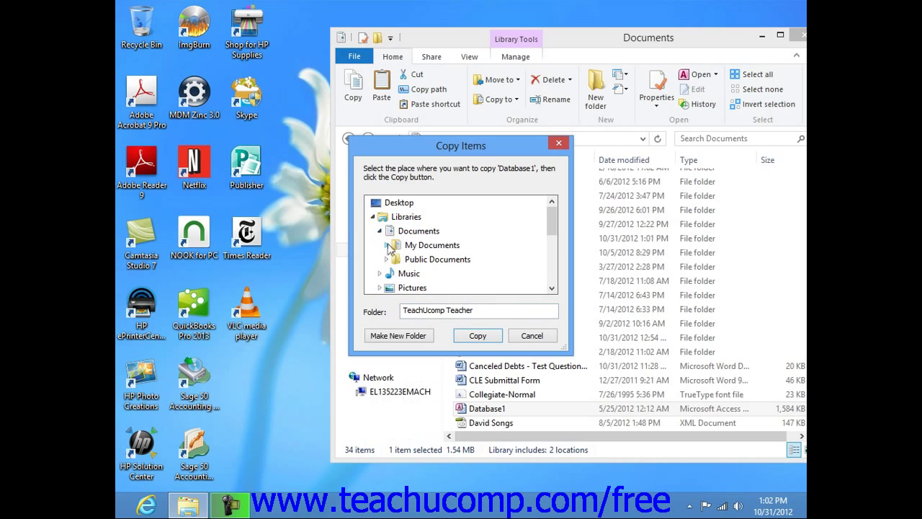
{"action": "left_click", "coordinate": [387, 260]}
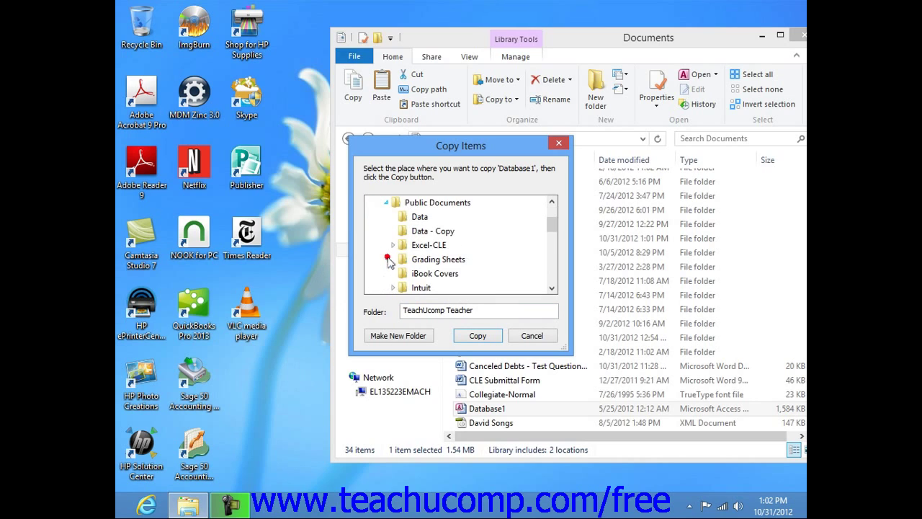
{"action": "scroll", "coordinate": [504, 256], "scroll_direction": "down", "scroll_amount": 1}
{"action": "scroll", "coordinate": [487, 264], "scroll_direction": "down", "scroll_amount": 1}
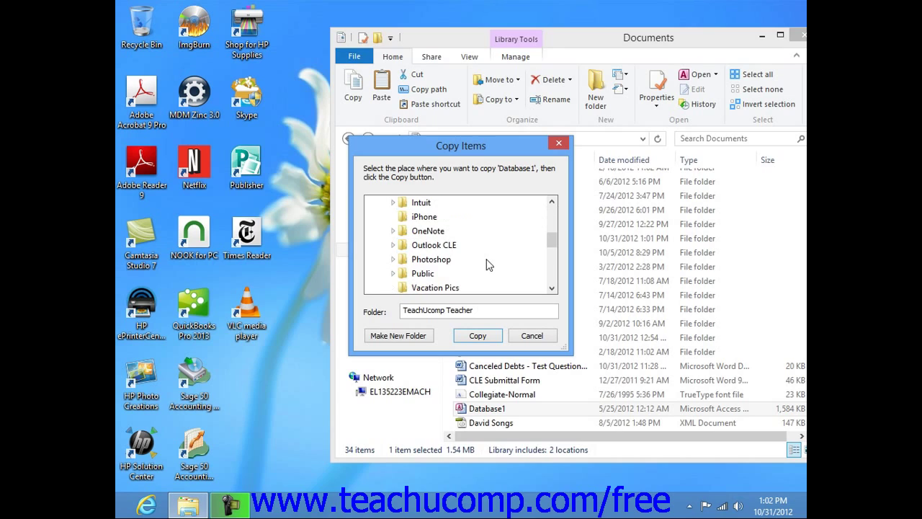
{"action": "scroll", "coordinate": [486, 265], "scroll_direction": "down", "scroll_amount": 1}
{"action": "scroll", "coordinate": [487, 264], "scroll_direction": "up", "scroll_amount": 3}
{"action": "scroll", "coordinate": [486, 264], "scroll_direction": "down", "scroll_amount": 2}
{"action": "scroll", "coordinate": [485, 261], "scroll_direction": "down", "scroll_amount": 1}
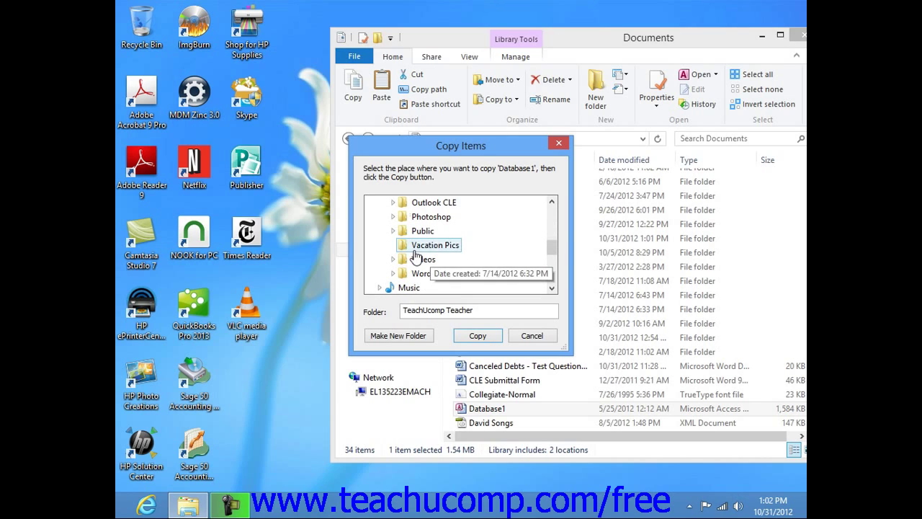
{"action": "left_click", "coordinate": [421, 231]}
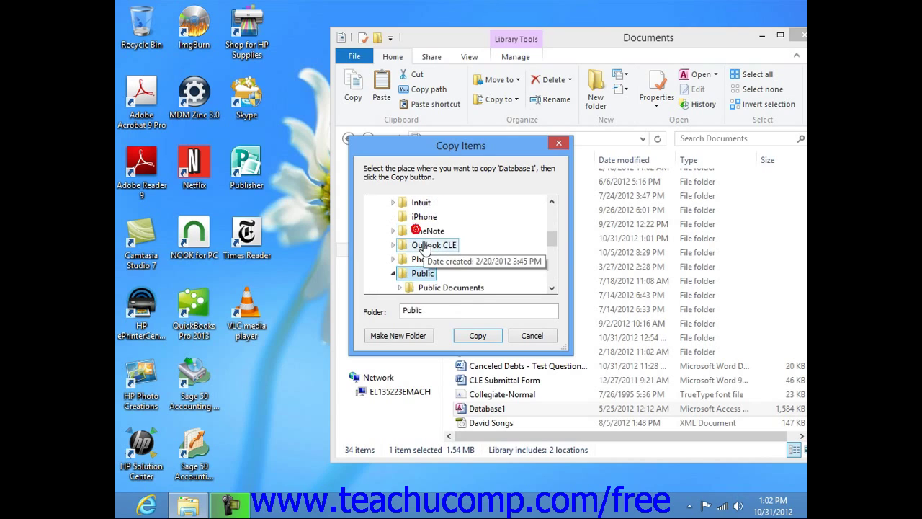
{"action": "left_click", "coordinate": [425, 287]}
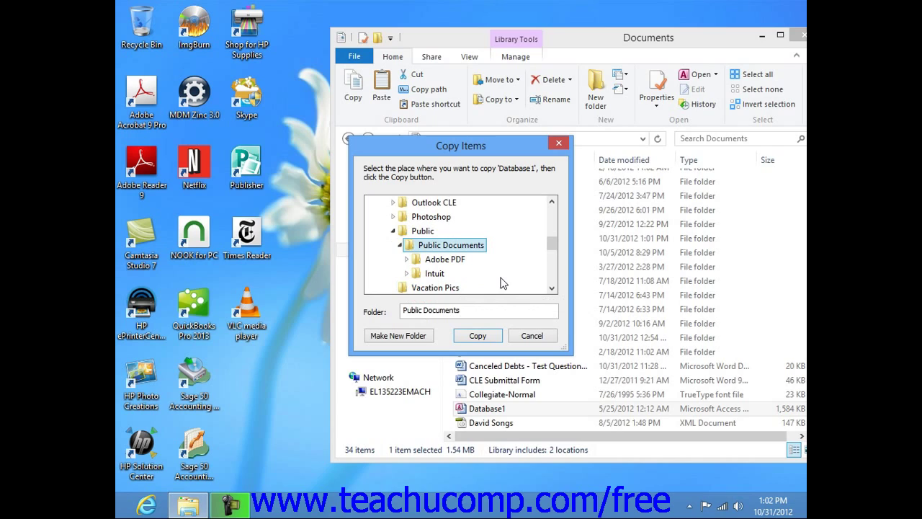
{"action": "left_click", "coordinate": [478, 336]}
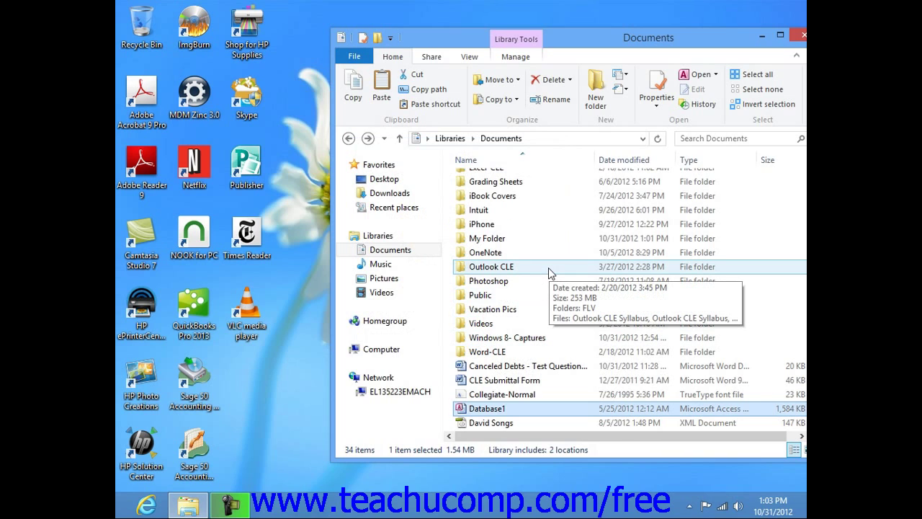
Scroll the Documents list, then select and open My Folder to see its three files
{"action": "scroll", "coordinate": [548, 268], "scroll_direction": "down", "scroll_amount": 1}
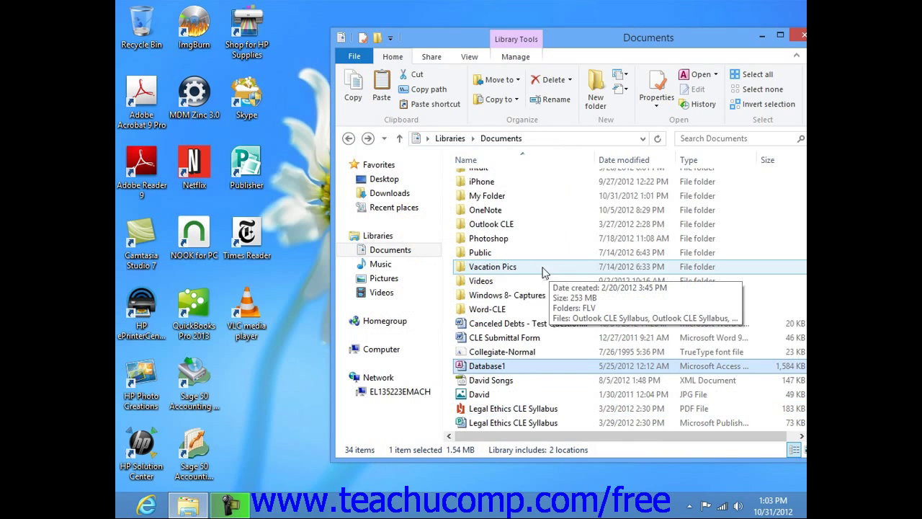
{"action": "left_click", "coordinate": [483, 396]}
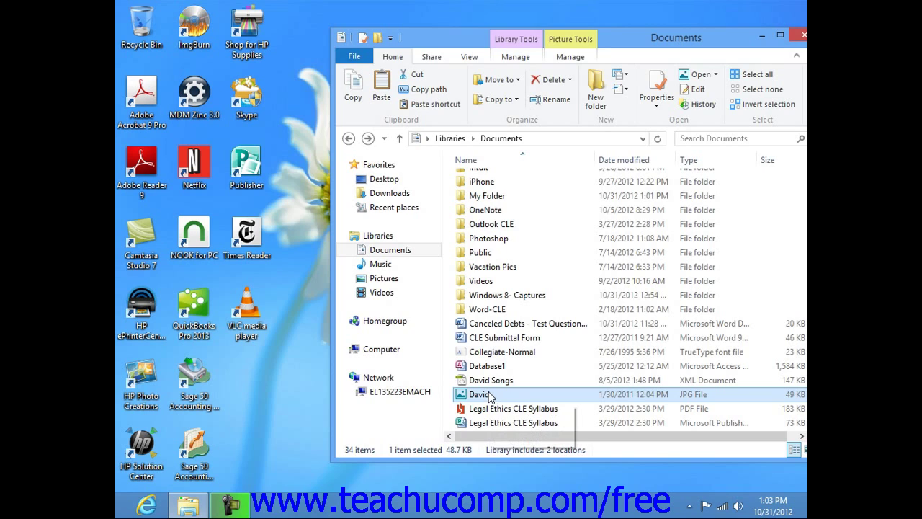
{"action": "left_click", "coordinate": [493, 267]}
{"action": "left_click", "coordinate": [502, 197]}
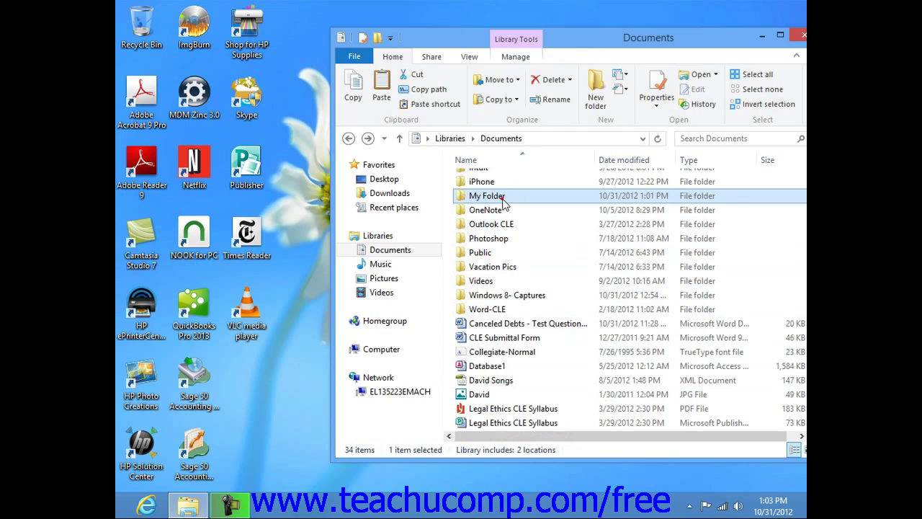
{"action": "double_click", "coordinate": [502, 197]}
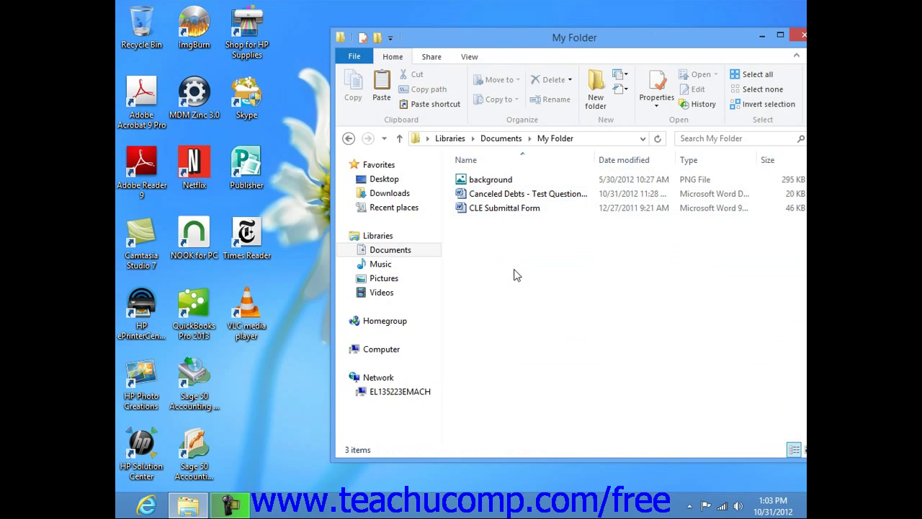